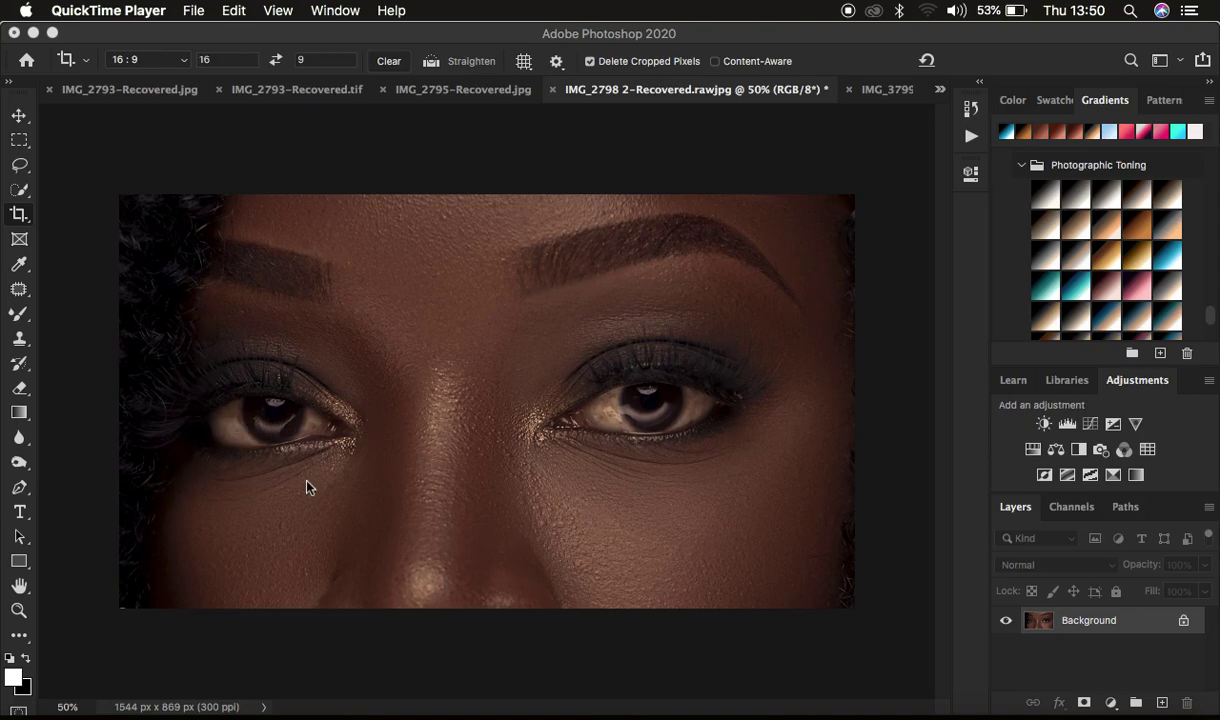
Step: Bring Photoshop forward, choose the Lasso tool with 22 px feather, and zoom to 66.67%
{"action": "left_click", "coordinate": [844, 170]}
{"action": "left_click", "coordinate": [19, 164]}
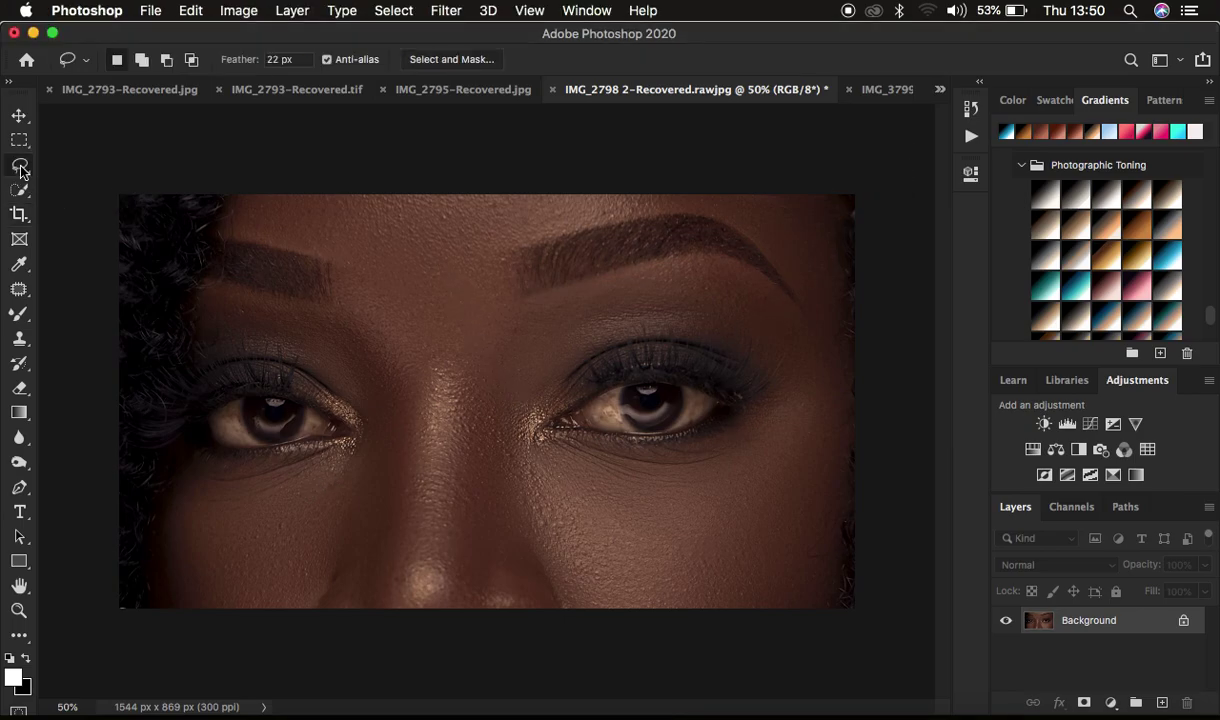
{"action": "key", "text": "super+plus"}
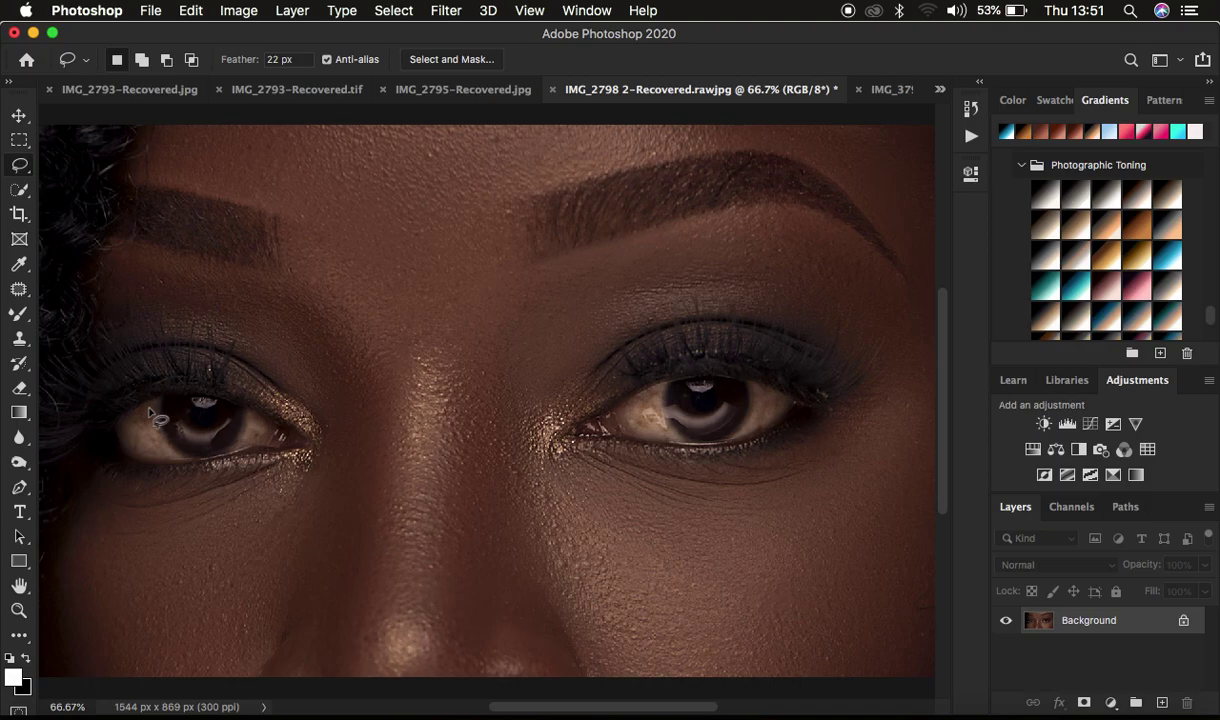
Step: Add a Hue/Saturation 1 adjustment layer, drag Saturation down to -84, and close Properties
{"action": "left_click", "coordinate": [1111, 703]}
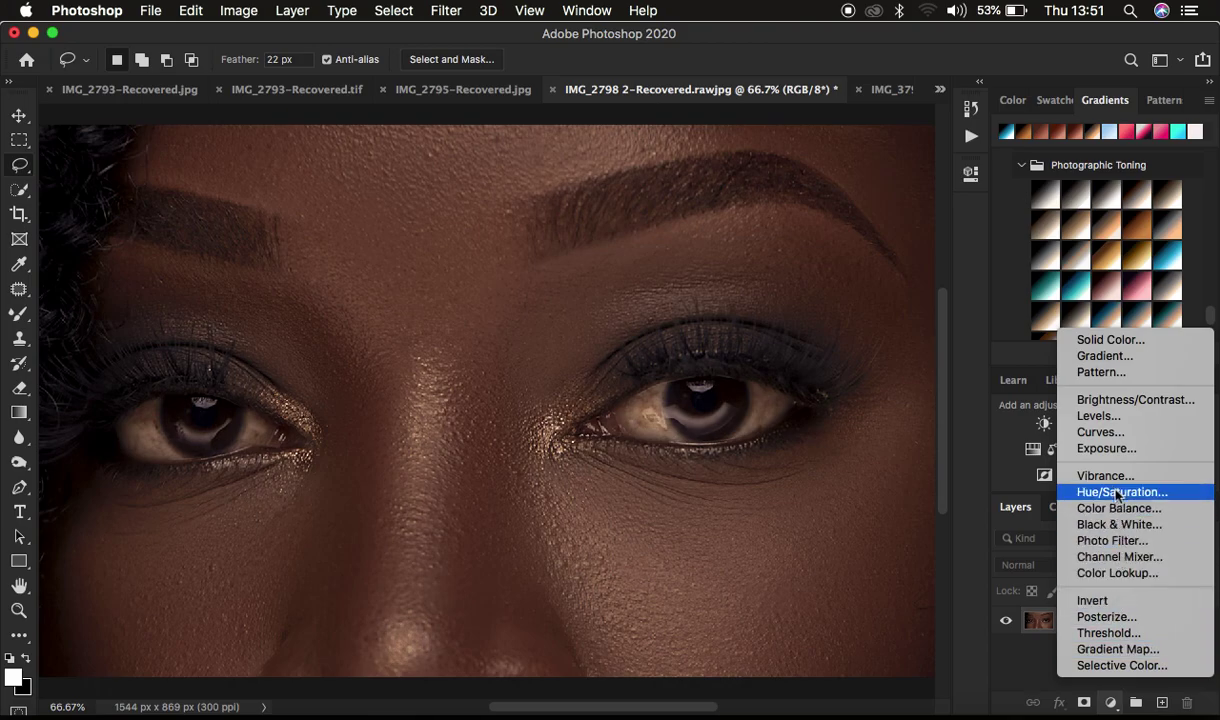
{"action": "left_click", "coordinate": [1146, 492]}
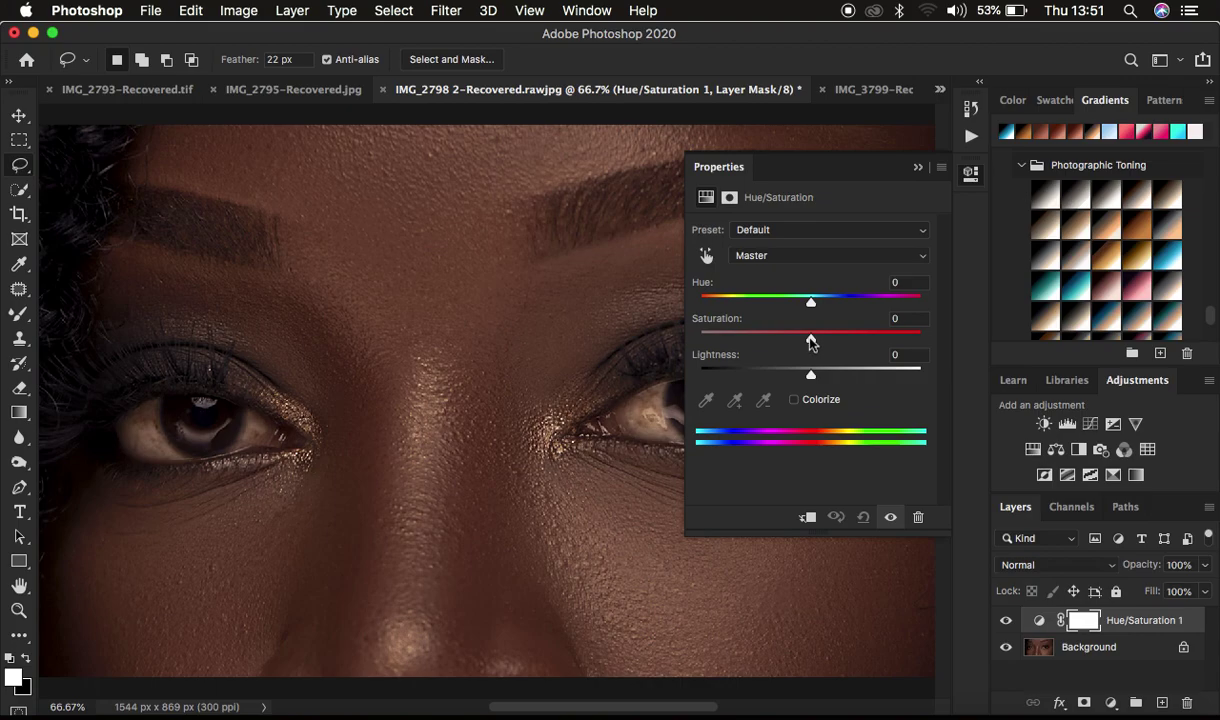
{"action": "left_click_drag", "start_coordinate": [811, 341], "coordinate": [724, 341]}
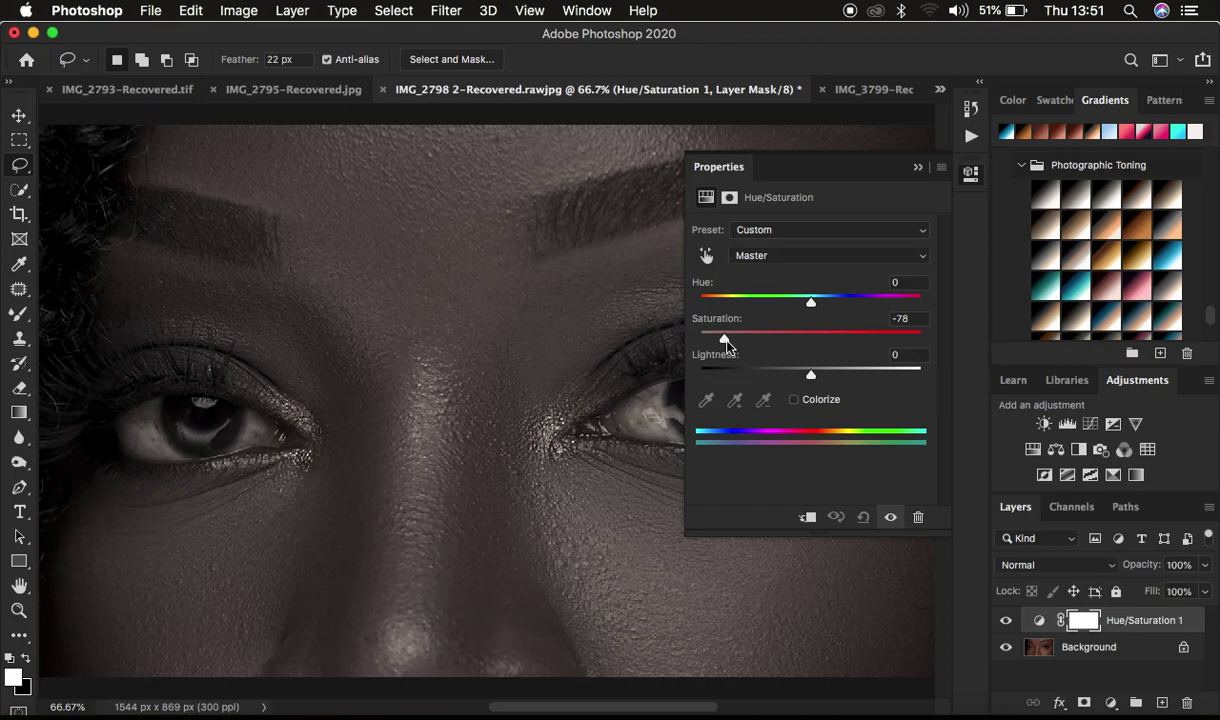
{"action": "left_click_drag", "start_coordinate": [726, 342], "coordinate": [714, 342]}
{"action": "left_click", "coordinate": [917, 170]}
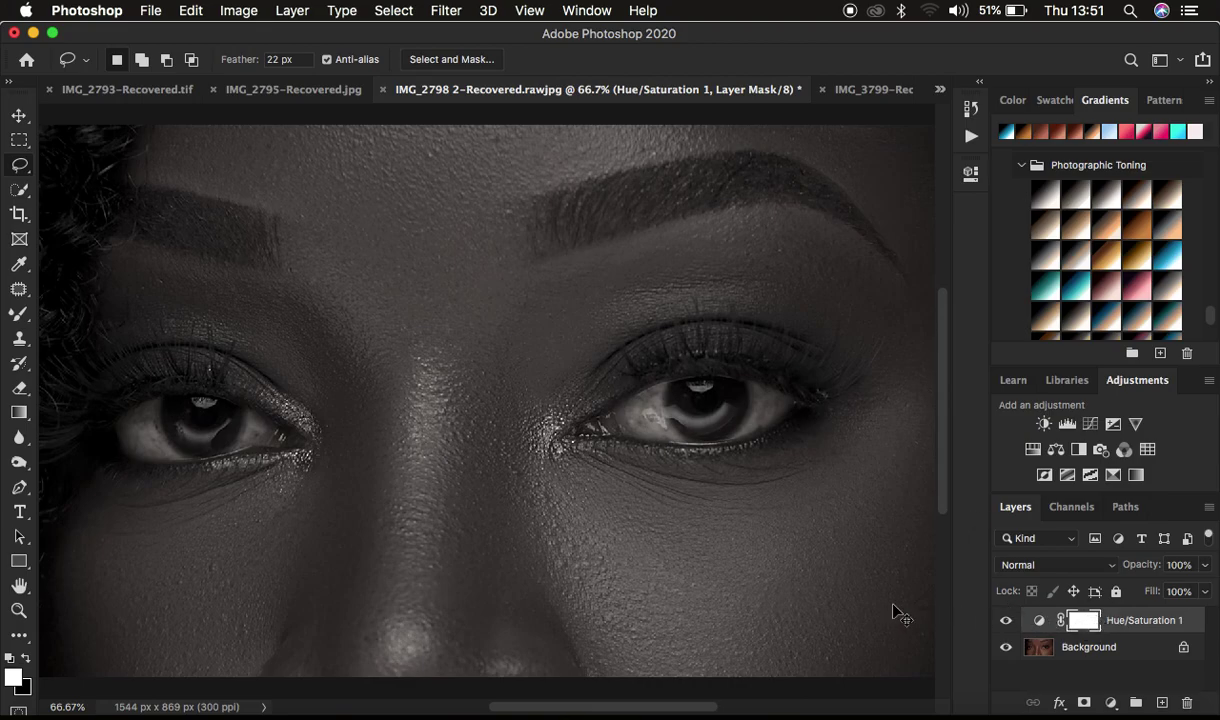
Step: Invert the Hue/Saturation layer mask to black and choose the regular Brush Tool
{"action": "key", "text": "super+i"}
{"action": "left_click", "coordinate": [16, 318]}
{"action": "right_click", "coordinate": [16, 318]}
{"action": "left_click", "coordinate": [80, 313]}
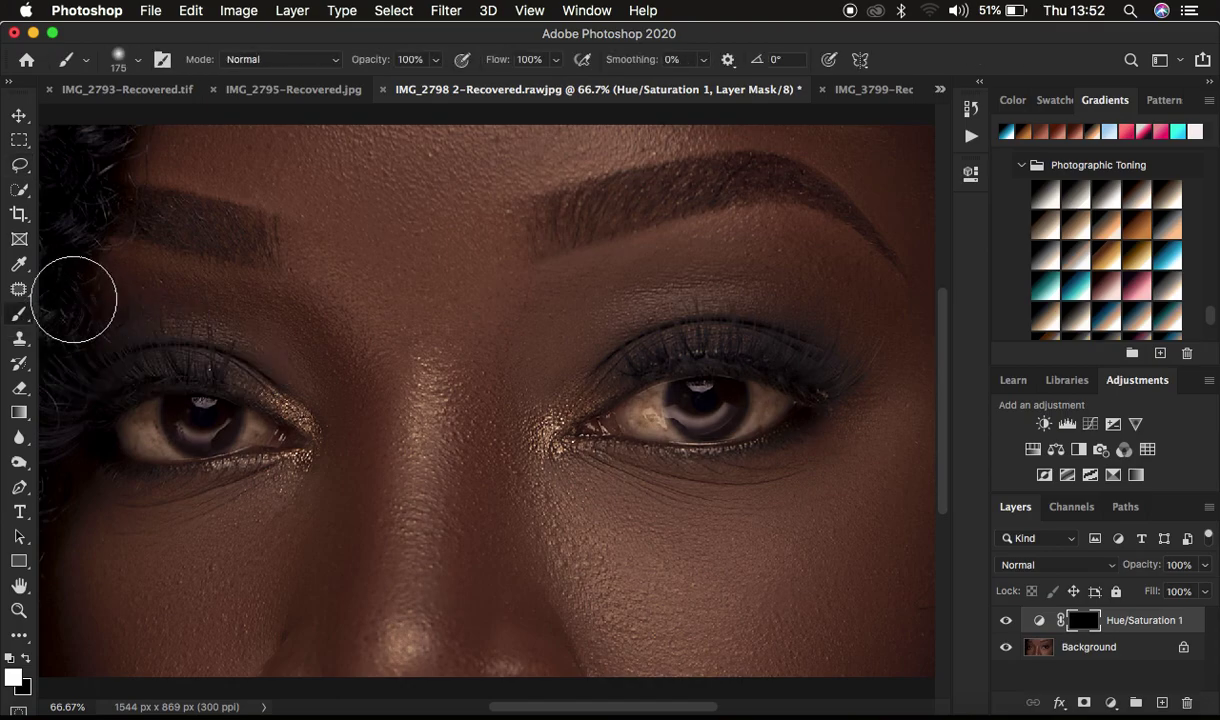
Step: Confirm a 175 px, 0% hardness brush with white foreground, then zoom to 100%
{"action": "left_click", "coordinate": [138, 62]}
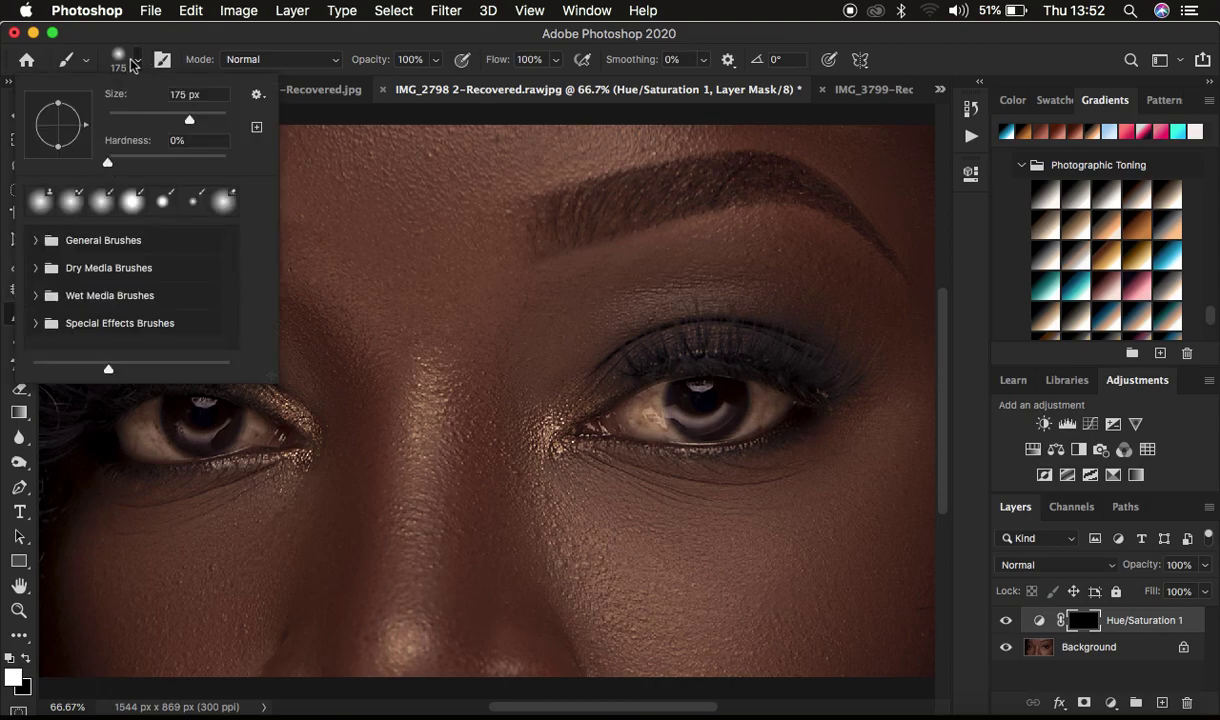
{"action": "left_click", "coordinate": [130, 60]}
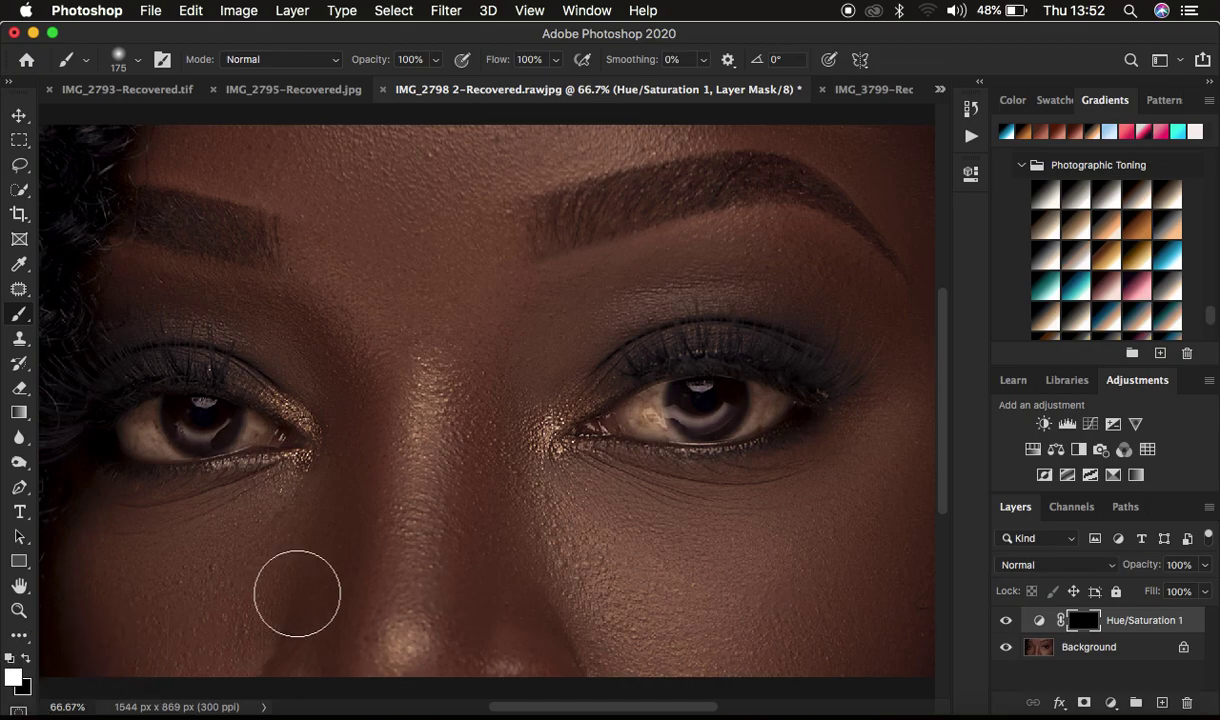
{"action": "key", "text": "x"}
{"action": "key", "text": "x"}
{"action": "key", "text": "x"}
{"action": "key", "text": "x"}
{"action": "key", "text": "x"}
{"action": "key", "text": "x"}
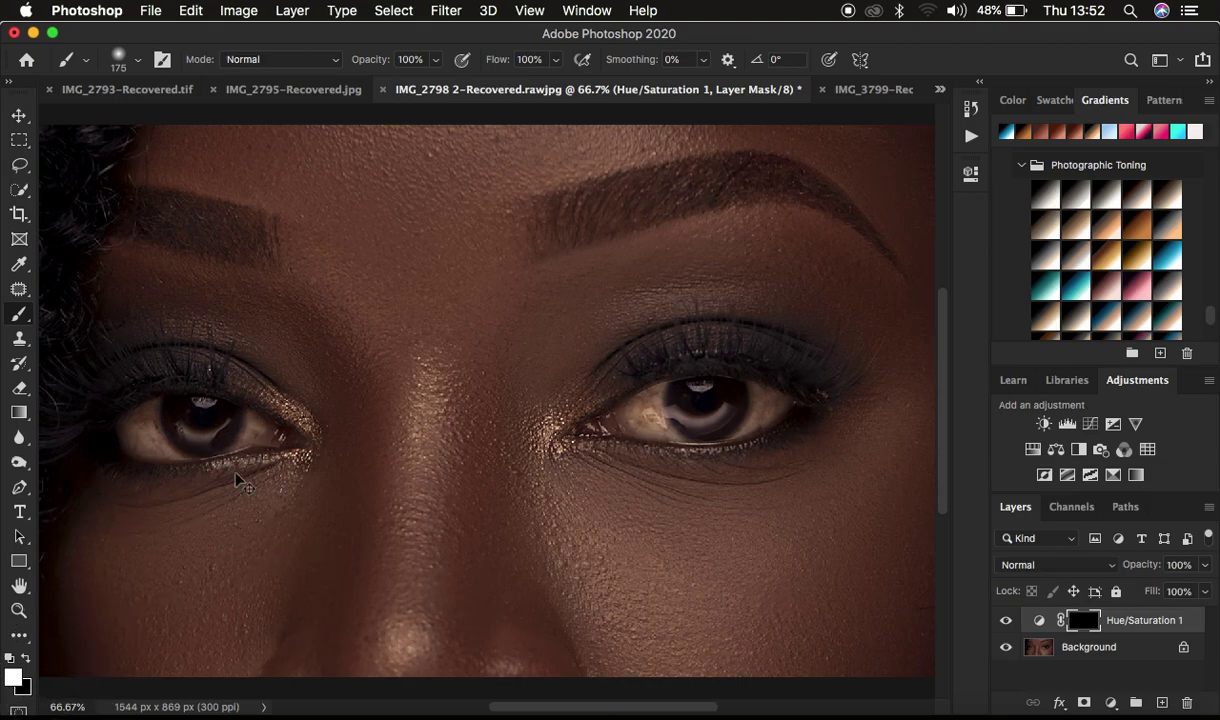
{"action": "key", "text": "super+1"}
Step: Paint the left eye white into the mask with a 40–50 px brush, restoring the lower edge in black
{"action": "scroll", "coordinate": [233, 472], "scroll_direction": "left", "scroll_amount": 10}
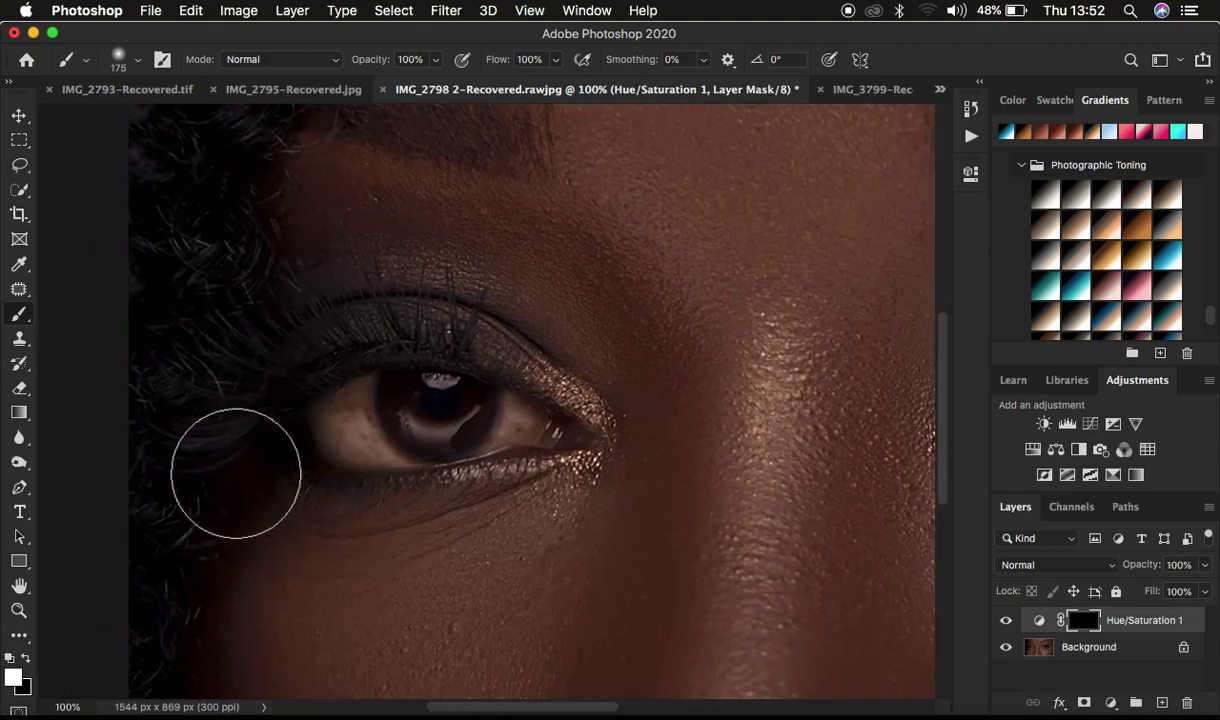
{"action": "key", "text": "bracketleft"}
{"action": "key", "text": "bracketleft"}
{"action": "key", "text": "bracketleft"}
{"action": "key", "text": "bracketleft"}
{"action": "key", "text": "bracketleft"}
{"action": "key", "text": "bracketleft"}
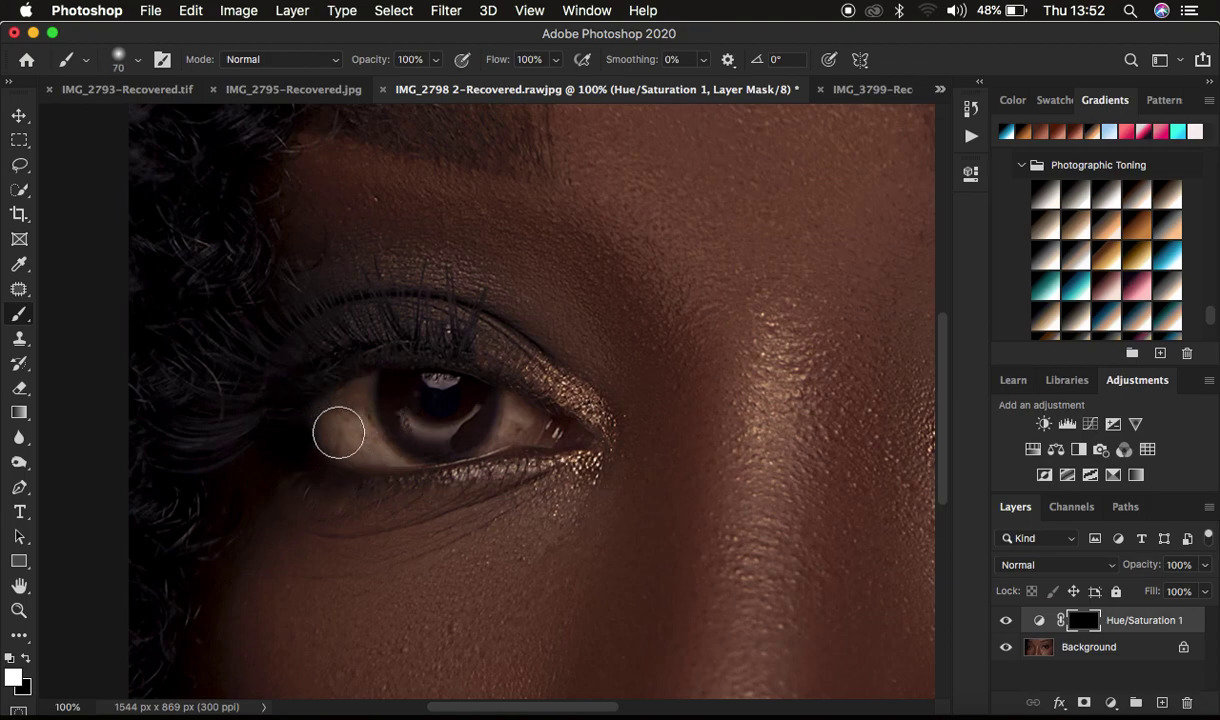
{"action": "key", "text": "bracketleft"}
{"action": "key", "text": "bracketleft"}
{"action": "key", "text": "bracketleft"}
{"action": "key", "text": "bracketleft"}
{"action": "key", "text": "bracketleft"}
{"action": "key", "text": "bracketleft"}
{"action": "key", "text": "bracketright"}
{"action": "key", "text": "bracketright"}
{"action": "key", "text": "bracketright"}
{"action": "key", "text": "bracketright"}
{"action": "key", "text": "bracketright"}
{"action": "key", "text": "bracketright"}
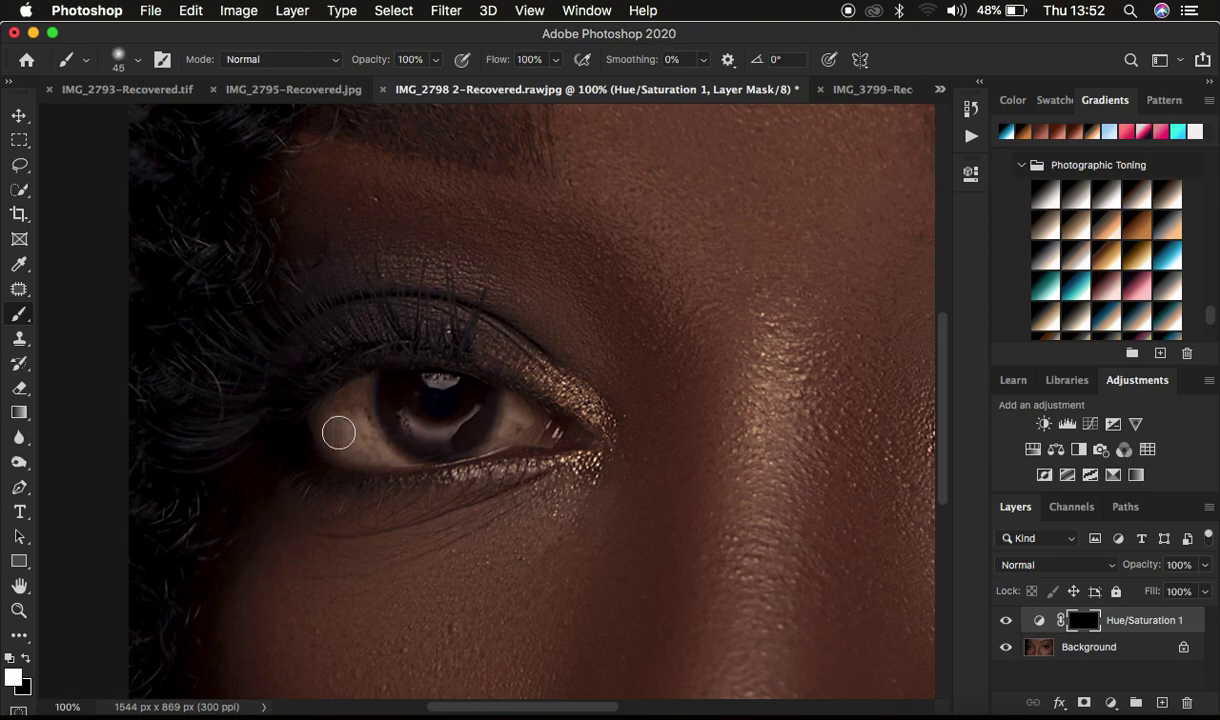
{"action": "key", "text": "bracketleft"}
{"action": "mouse_move", "coordinate": [338, 432]}
{"action": "left_mouse_down"}
{"action": "mouse_move", "coordinate": [360, 395]}
{"action": "mouse_move", "coordinate": [332, 414]}
{"action": "mouse_move", "coordinate": [335, 430]}
{"action": "mouse_move", "coordinate": [374, 399]}
{"action": "left_mouse_up"}
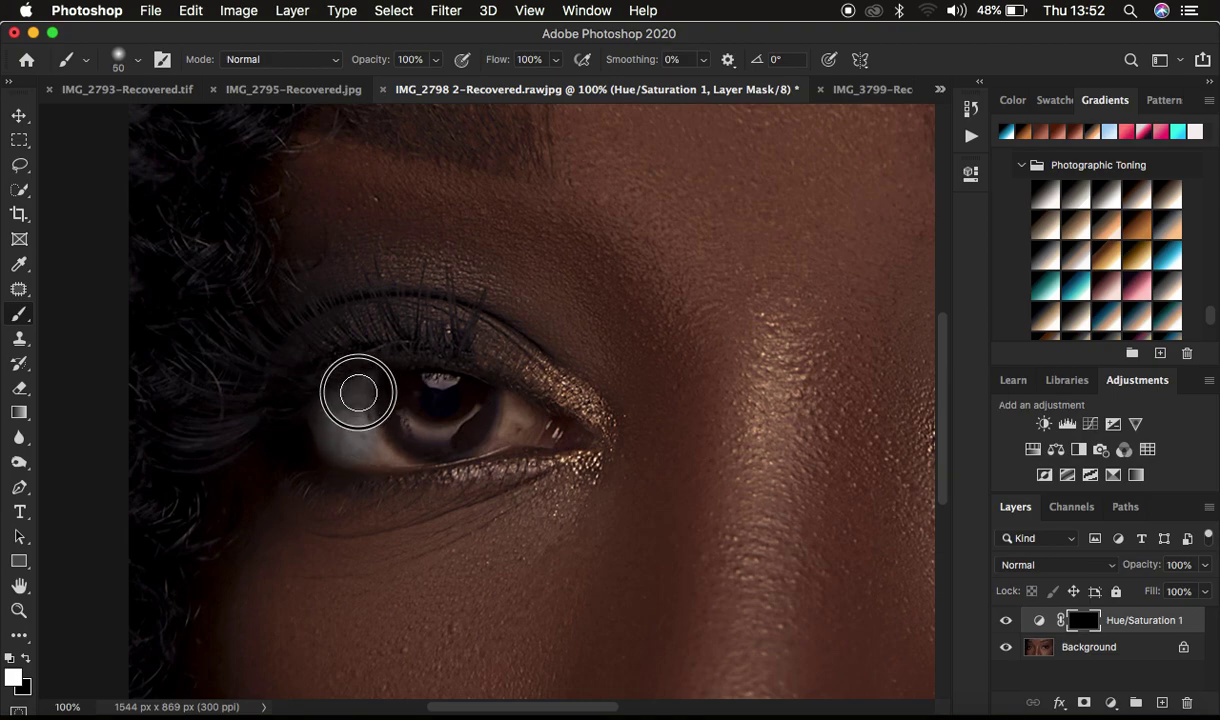
{"action": "key", "text": "bracketleft"}
{"action": "mouse_move", "coordinate": [341, 441]}
{"action": "left_mouse_down"}
{"action": "mouse_move", "coordinate": [435, 434]}
{"action": "mouse_move", "coordinate": [405, 432]}
{"action": "mouse_move", "coordinate": [390, 412]}
{"action": "mouse_move", "coordinate": [479, 410]}
{"action": "mouse_move", "coordinate": [442, 425]}
{"action": "mouse_move", "coordinate": [424, 387]}
{"action": "mouse_move", "coordinate": [504, 406]}
{"action": "mouse_move", "coordinate": [501, 431]}
{"action": "mouse_move", "coordinate": [482, 439]}
{"action": "mouse_move", "coordinate": [526, 418]}
{"action": "mouse_move", "coordinate": [518, 409]}
{"action": "mouse_move", "coordinate": [520, 429]}
{"action": "mouse_move", "coordinate": [520, 415]}
{"action": "mouse_move", "coordinate": [450, 447]}
{"action": "mouse_move", "coordinate": [349, 453]}
{"action": "mouse_move", "coordinate": [332, 435]}
{"action": "mouse_move", "coordinate": [356, 405]}
{"action": "mouse_move", "coordinate": [325, 419]}
{"action": "mouse_move", "coordinate": [390, 383]}
{"action": "mouse_move", "coordinate": [446, 386]}
{"action": "mouse_move", "coordinate": [492, 407]}
{"action": "mouse_move", "coordinate": [482, 428]}
{"action": "mouse_move", "coordinate": [417, 450]}
{"action": "mouse_move", "coordinate": [339, 436]}
{"action": "mouse_move", "coordinate": [434, 427]}
{"action": "mouse_move", "coordinate": [395, 438]}
{"action": "left_mouse_up"}
{"action": "key", "text": "x"}
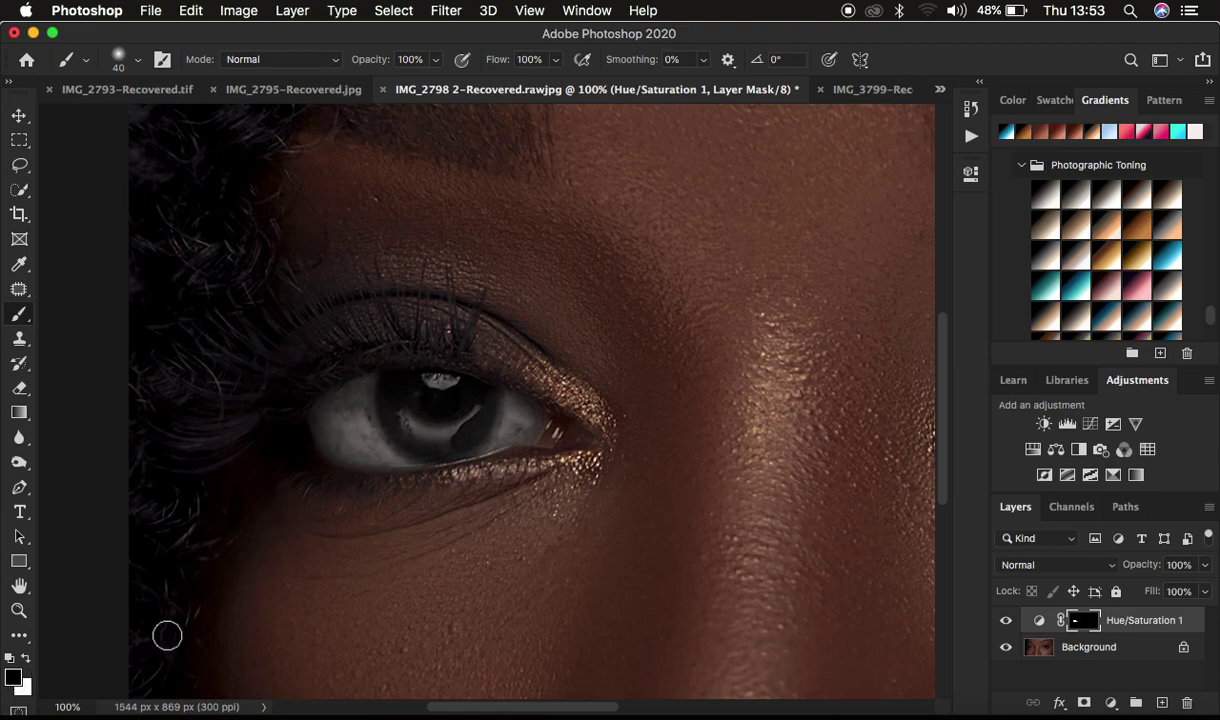
{"action": "left_click_drag", "start_coordinate": [318, 459], "coordinate": [357, 478]}
Step: Paint the second eye's white and iris into the mask in white
{"action": "scroll", "coordinate": [735, 423], "scroll_direction": "right", "scroll_amount": 10}
{"action": "scroll", "coordinate": [735, 427], "scroll_direction": "down", "scroll_amount": 2}
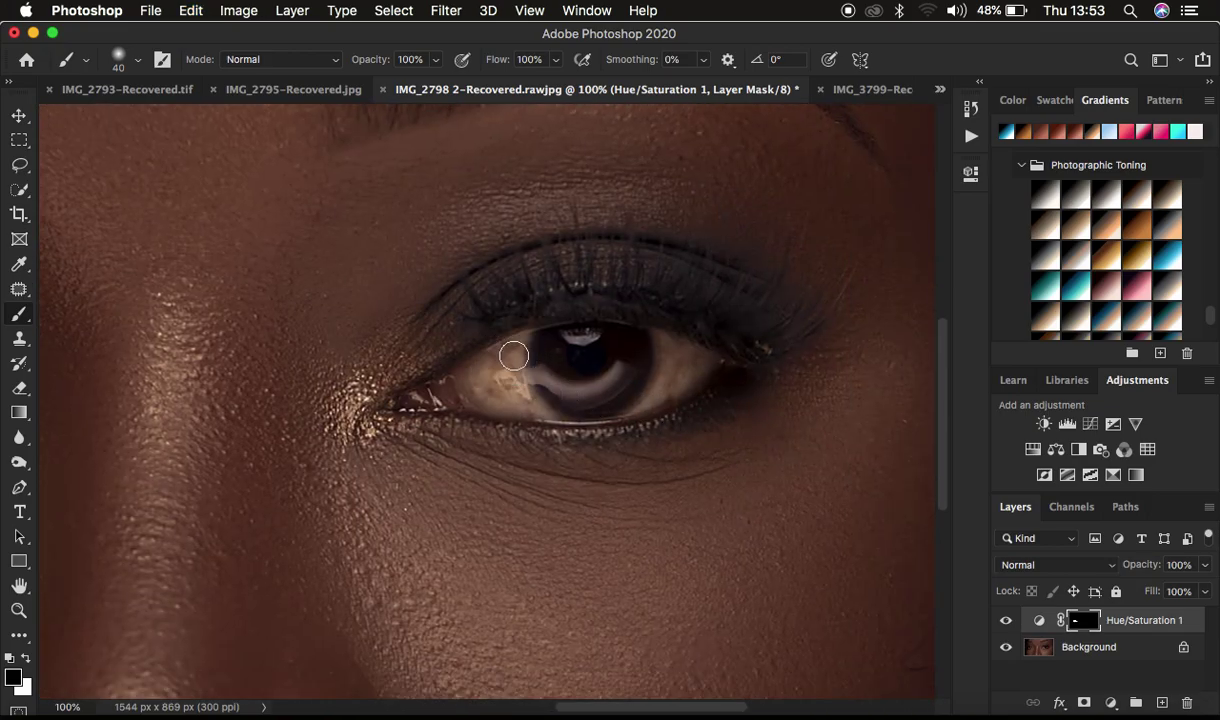
{"action": "left_click", "coordinate": [25, 658]}
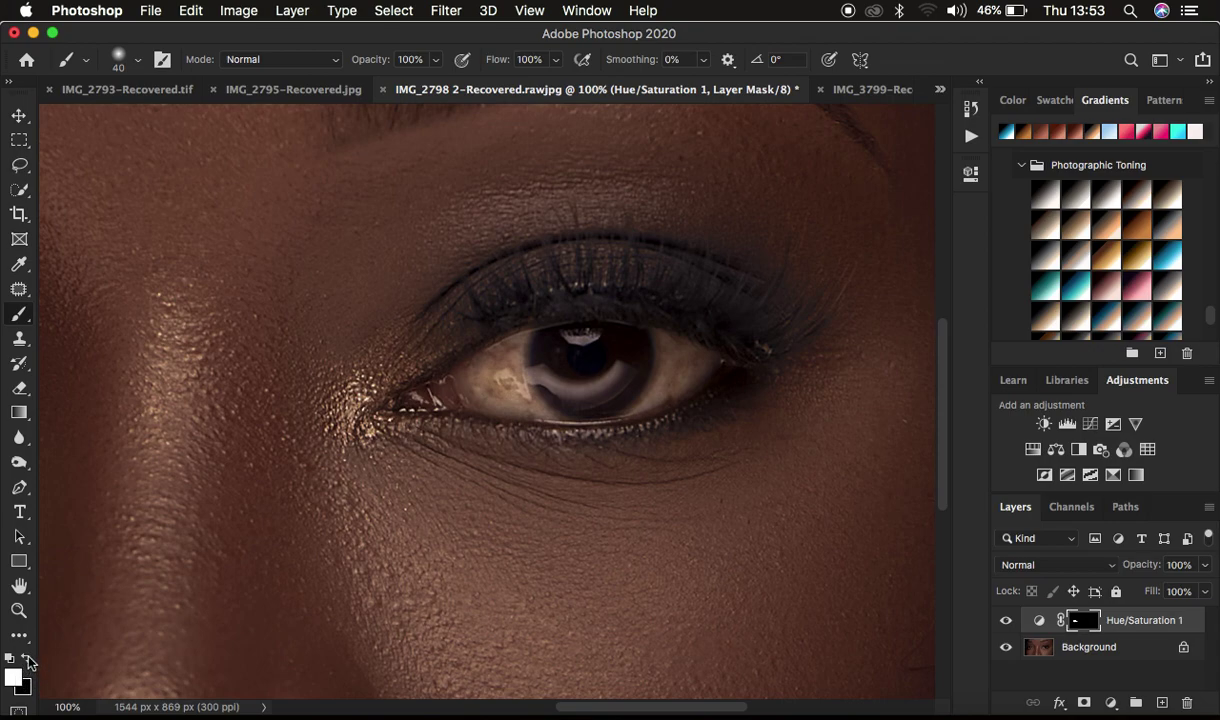
{"action": "mouse_move", "coordinate": [517, 362]}
{"action": "left_mouse_down"}
{"action": "mouse_move", "coordinate": [512, 384]}
{"action": "mouse_move", "coordinate": [510, 361]}
{"action": "mouse_move", "coordinate": [501, 381]}
{"action": "mouse_move", "coordinate": [490, 373]}
{"action": "mouse_move", "coordinate": [526, 395]}
{"action": "left_mouse_up"}
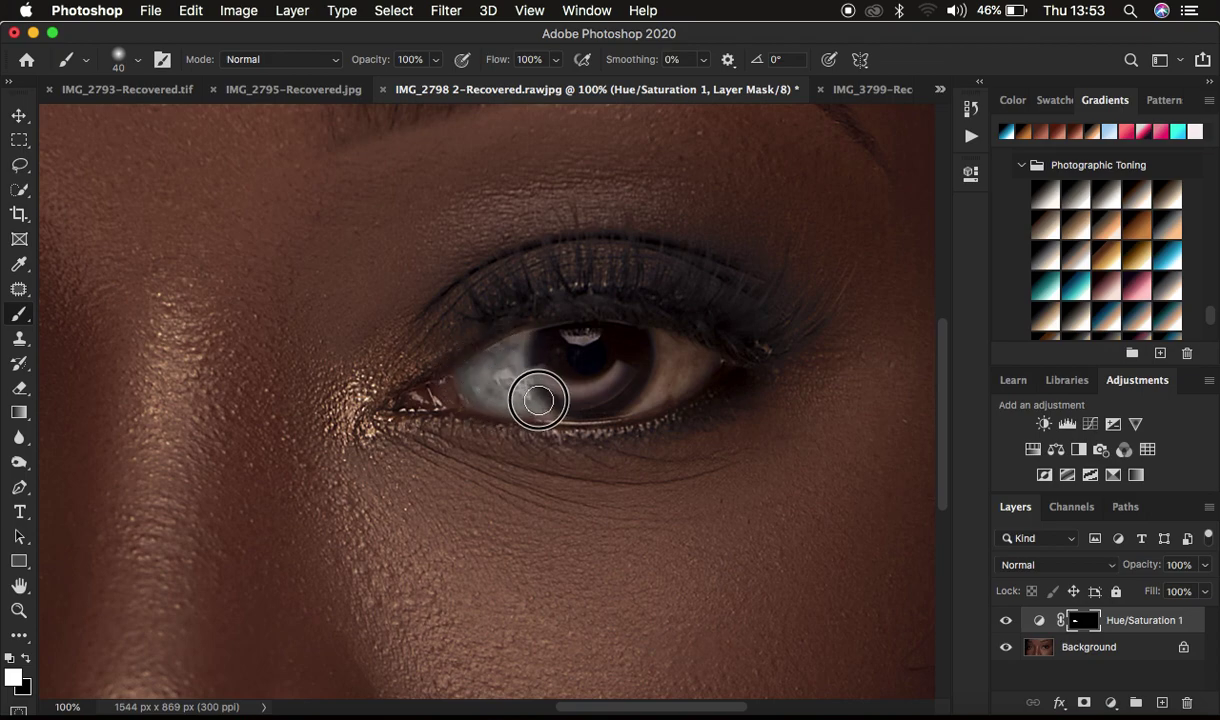
{"action": "mouse_move", "coordinate": [542, 400]}
{"action": "left_mouse_down"}
{"action": "mouse_move", "coordinate": [510, 382]}
{"action": "mouse_move", "coordinate": [539, 338]}
{"action": "mouse_move", "coordinate": [495, 364]}
{"action": "mouse_move", "coordinate": [556, 397]}
{"action": "mouse_move", "coordinate": [602, 392]}
{"action": "mouse_move", "coordinate": [649, 357]}
{"action": "mouse_move", "coordinate": [699, 358]}
{"action": "mouse_move", "coordinate": [646, 399]}
{"action": "mouse_move", "coordinate": [615, 402]}
{"action": "mouse_move", "coordinate": [680, 367]}
{"action": "mouse_move", "coordinate": [649, 343]}
{"action": "mouse_move", "coordinate": [701, 355]}
{"action": "mouse_move", "coordinate": [658, 387]}
{"action": "mouse_move", "coordinate": [568, 399]}
{"action": "mouse_move", "coordinate": [547, 386]}
{"action": "mouse_move", "coordinate": [559, 349]}
{"action": "mouse_move", "coordinate": [534, 348]}
{"action": "mouse_move", "coordinate": [483, 369]}
{"action": "mouse_move", "coordinate": [476, 388]}
{"action": "mouse_move", "coordinate": [589, 403]}
{"action": "mouse_move", "coordinate": [654, 373]}
{"action": "mouse_move", "coordinate": [607, 376]}
{"action": "mouse_move", "coordinate": [677, 351]}
{"action": "mouse_move", "coordinate": [668, 347]}
{"action": "mouse_move", "coordinate": [704, 359]}
{"action": "mouse_move", "coordinate": [626, 392]}
{"action": "mouse_move", "coordinate": [642, 357]}
{"action": "mouse_move", "coordinate": [533, 356]}
{"action": "mouse_move", "coordinate": [483, 377]}
{"action": "mouse_move", "coordinate": [495, 399]}
{"action": "mouse_move", "coordinate": [473, 385]}
{"action": "mouse_move", "coordinate": [484, 367]}
{"action": "mouse_move", "coordinate": [558, 341]}
{"action": "mouse_move", "coordinate": [653, 348]}
{"action": "mouse_move", "coordinate": [685, 360]}
{"action": "mouse_move", "coordinate": [685, 376]}
{"action": "mouse_move", "coordinate": [620, 395]}
{"action": "mouse_move", "coordinate": [561, 349]}
{"action": "left_mouse_up"}
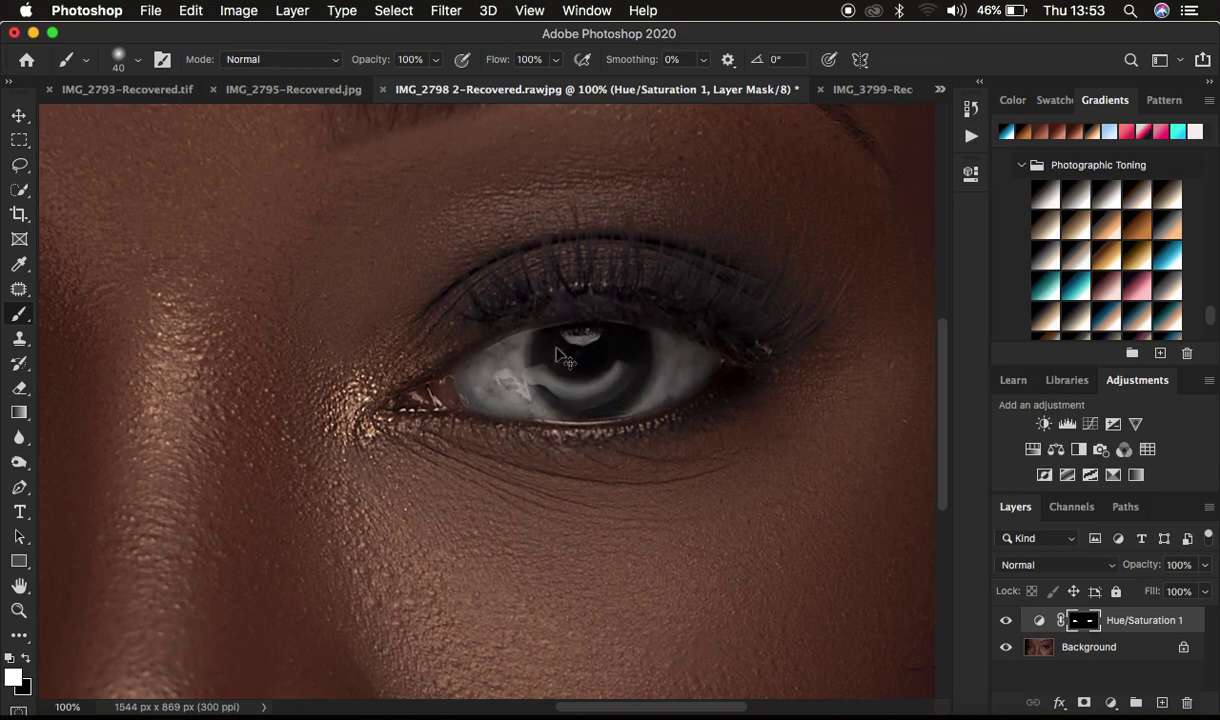
{"action": "scroll", "coordinate": [563, 357], "scroll_direction": "down", "scroll_amount": 3}
Step: Zoom out to 50% and toggle Hue/Saturation 1 visibility several times, leaving it on
{"action": "scroll", "coordinate": [560, 355], "scroll_direction": "up", "scroll_amount": 1}
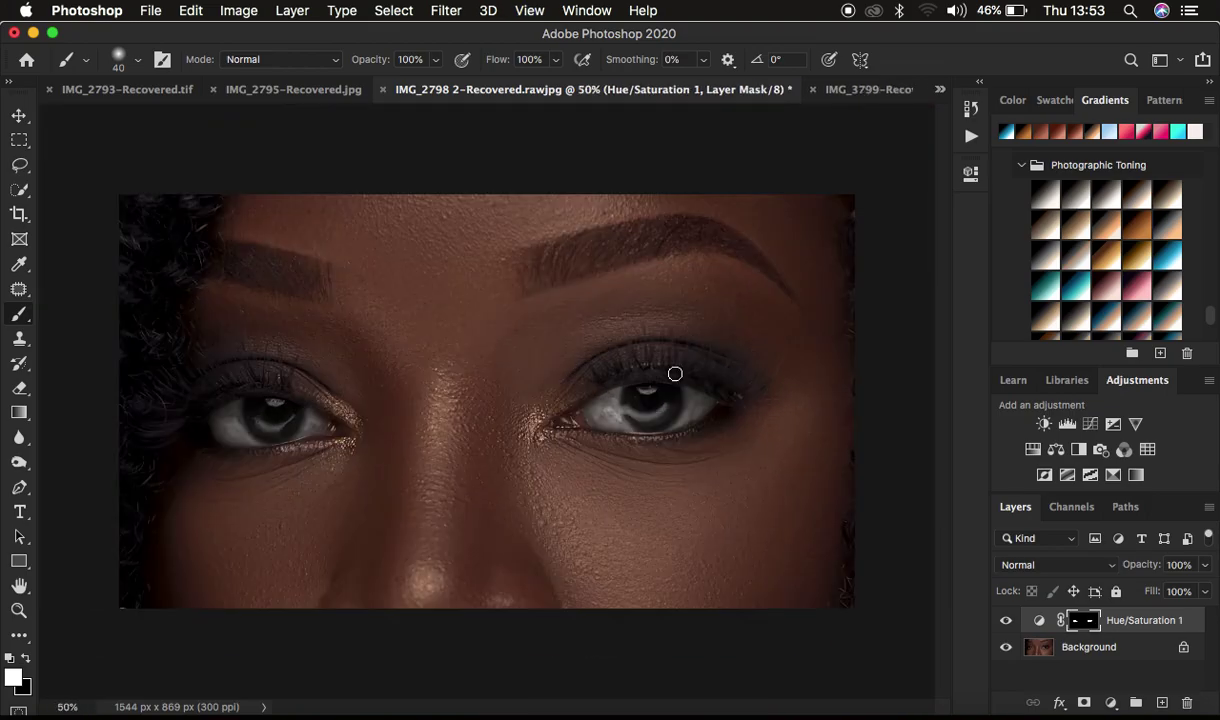
{"action": "left_click", "coordinate": [1006, 620]}
{"action": "left_click", "coordinate": [1006, 620]}
{"action": "left_click", "coordinate": [1006, 620]}
{"action": "left_click", "coordinate": [1006, 620]}
{"action": "left_click", "coordinate": [1007, 621]}
{"action": "left_click", "coordinate": [1007, 621]}
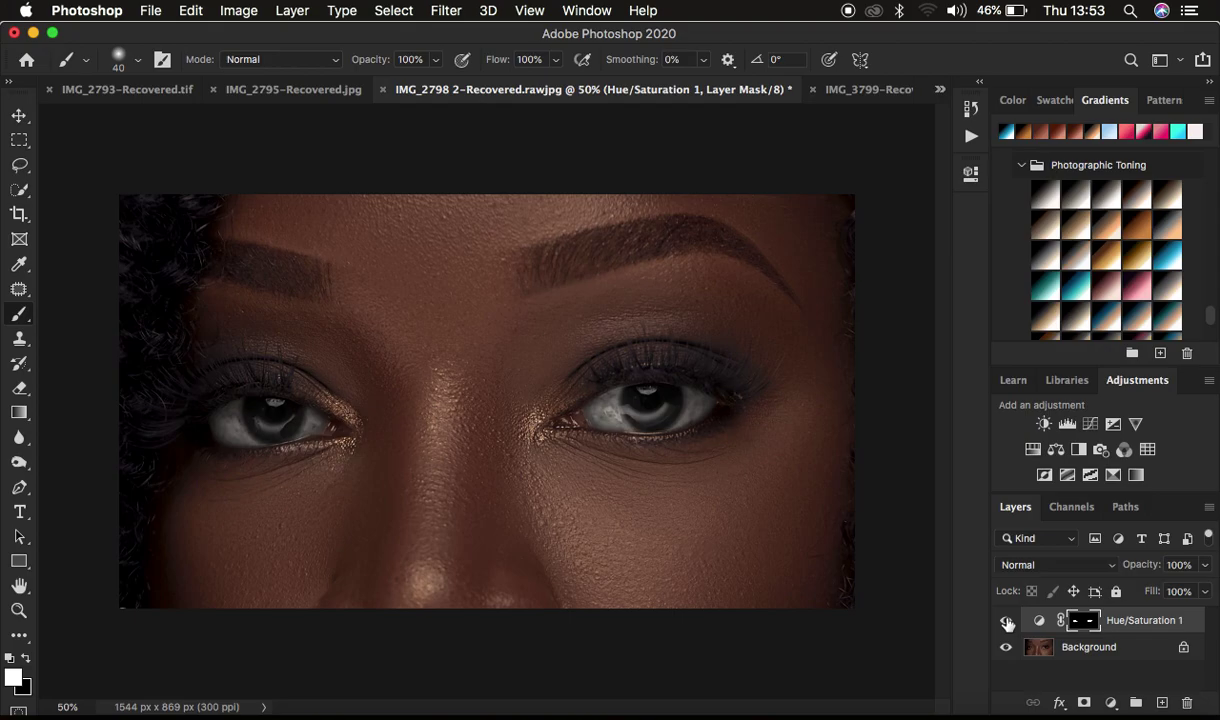